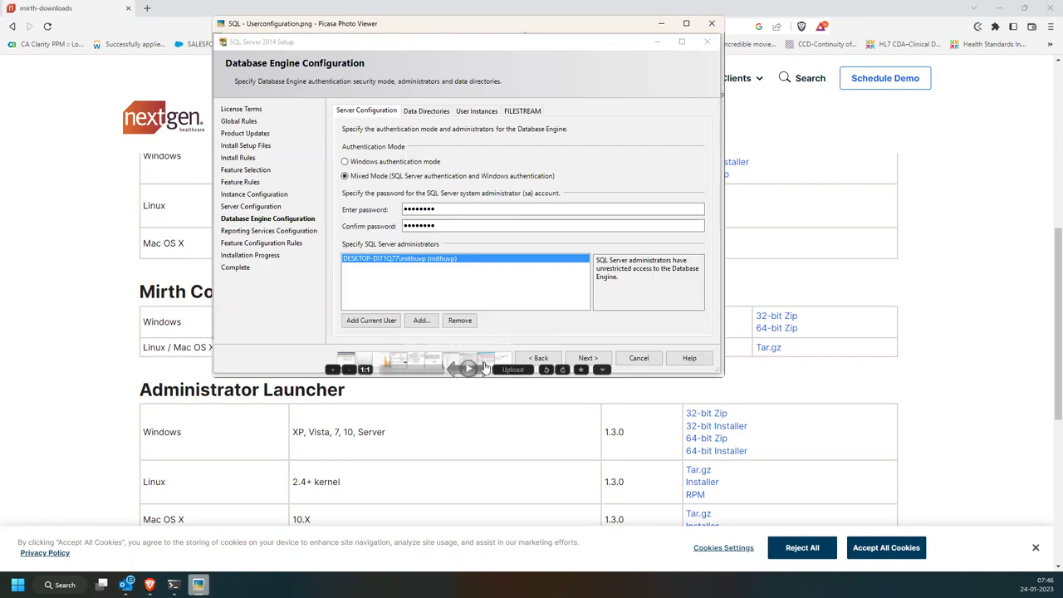
click(485, 370)
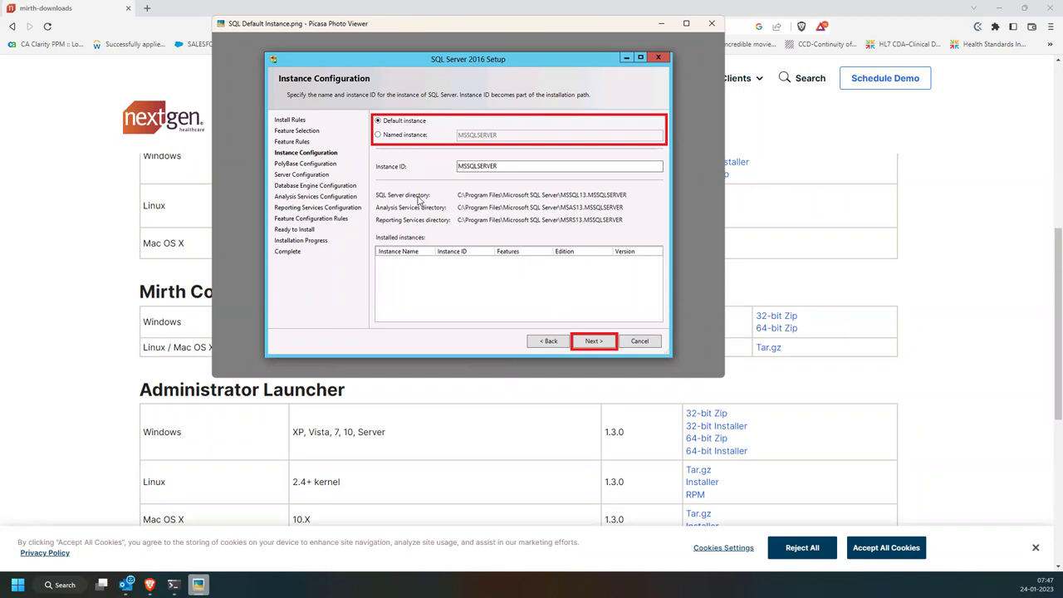
mouse_move(378, 358)
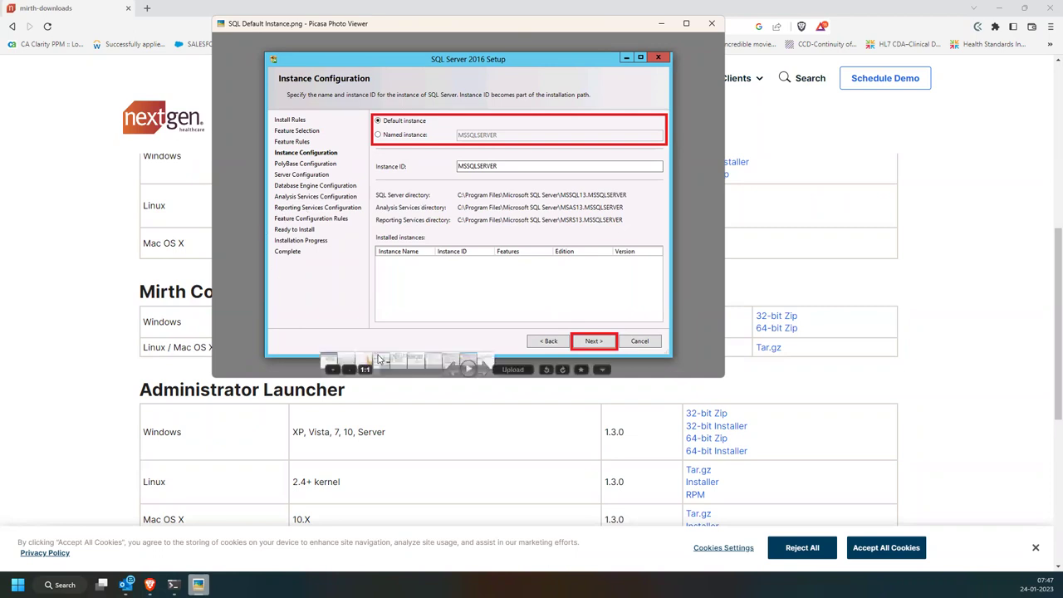
click(455, 373)
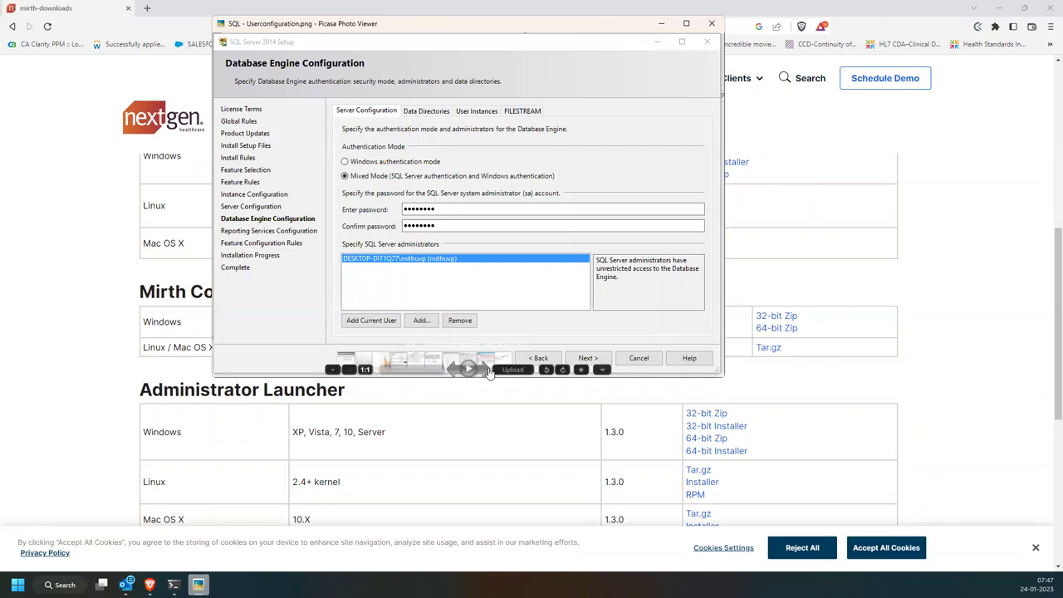
click(488, 373)
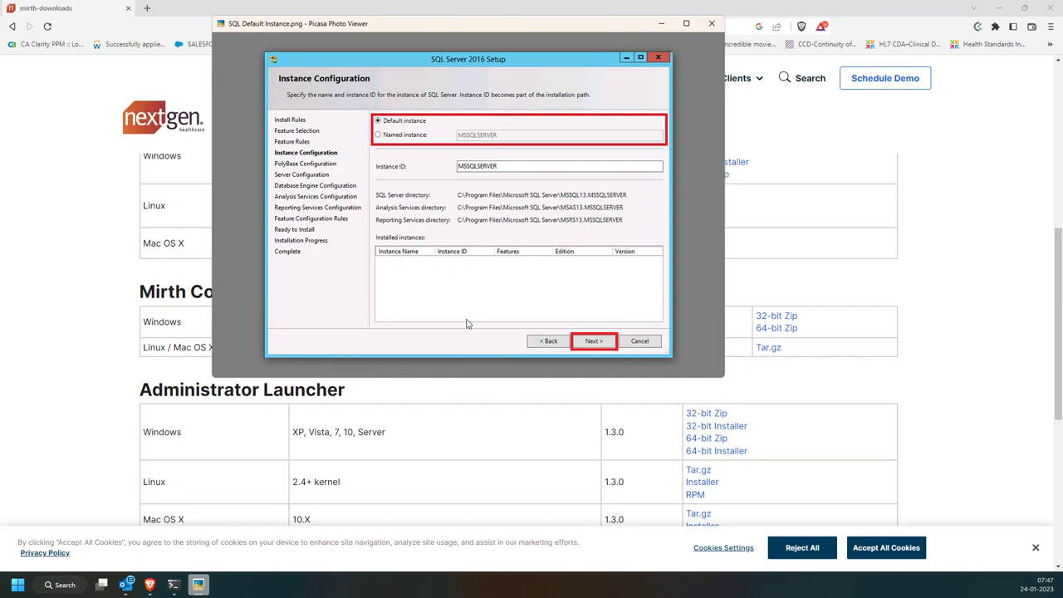
click(454, 369)
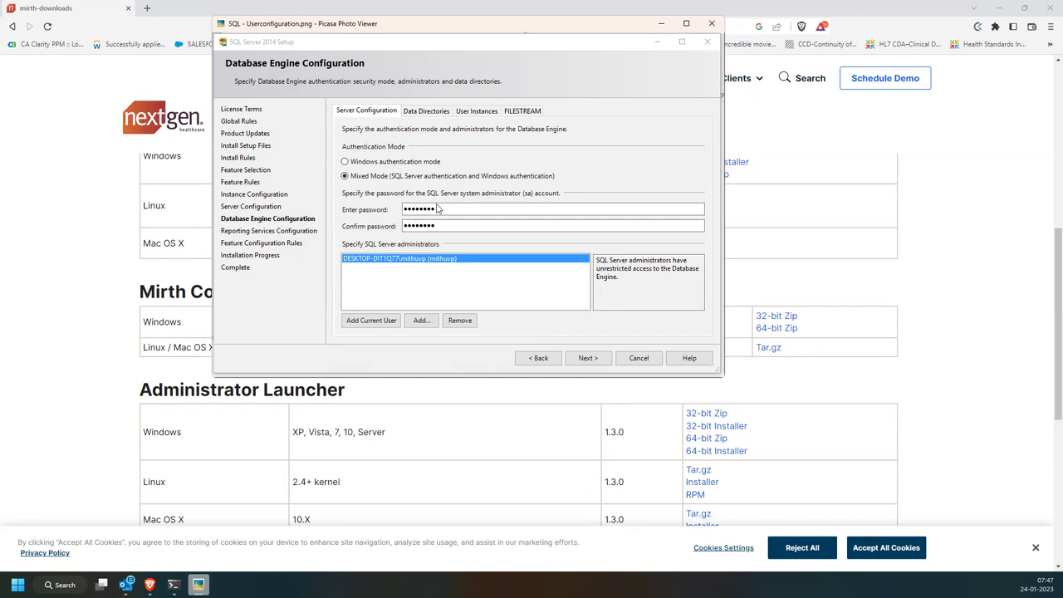
Close the Picasa screenshot viewer and search Windows for 'mirth'
mouse_move(518, 337)
click(711, 24)
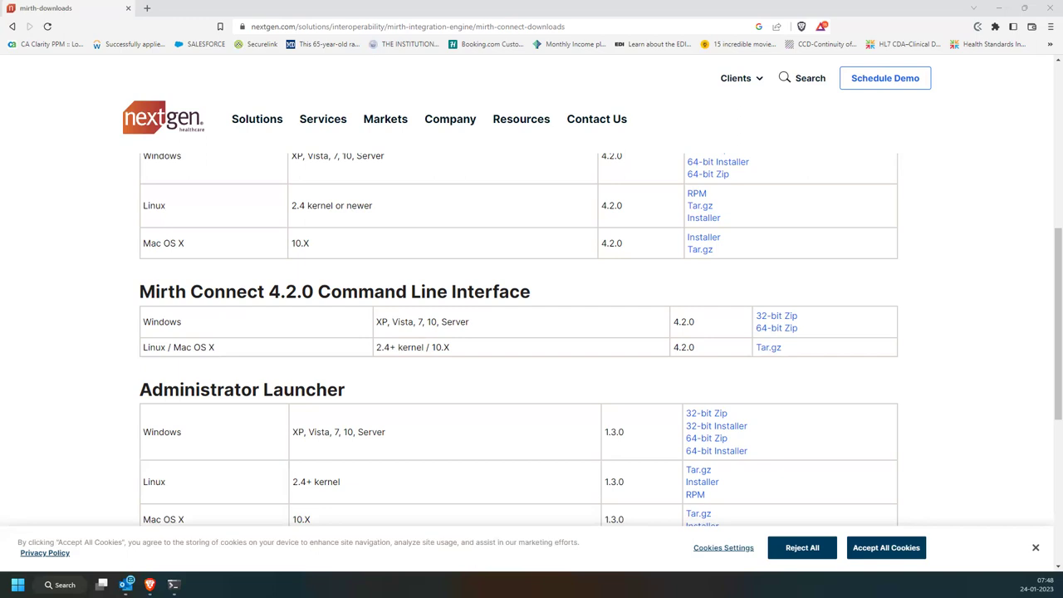
scroll(332, 319, up, 1)
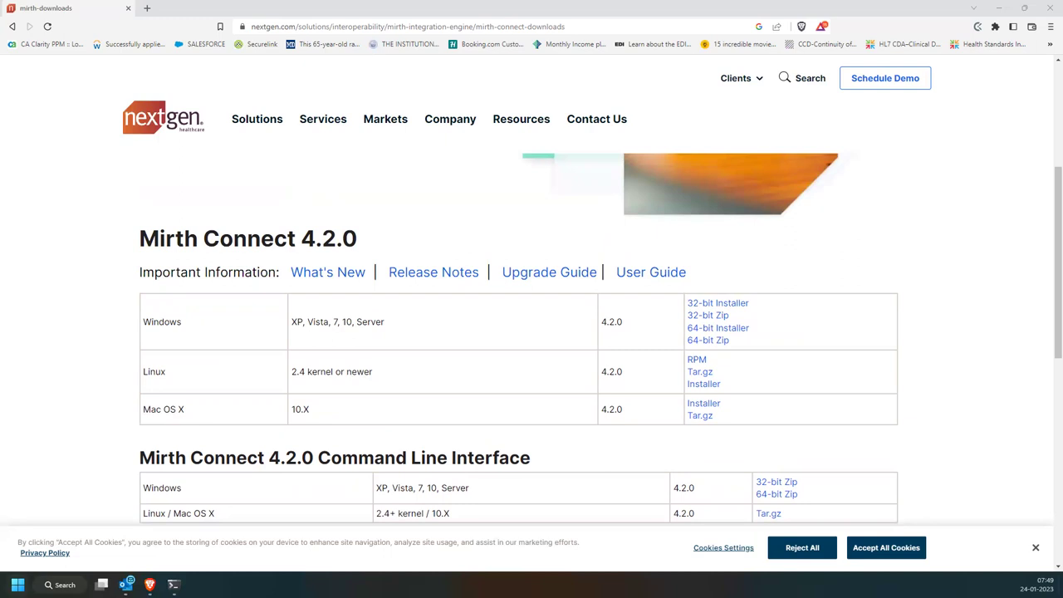
click(18, 584)
text(mirth)
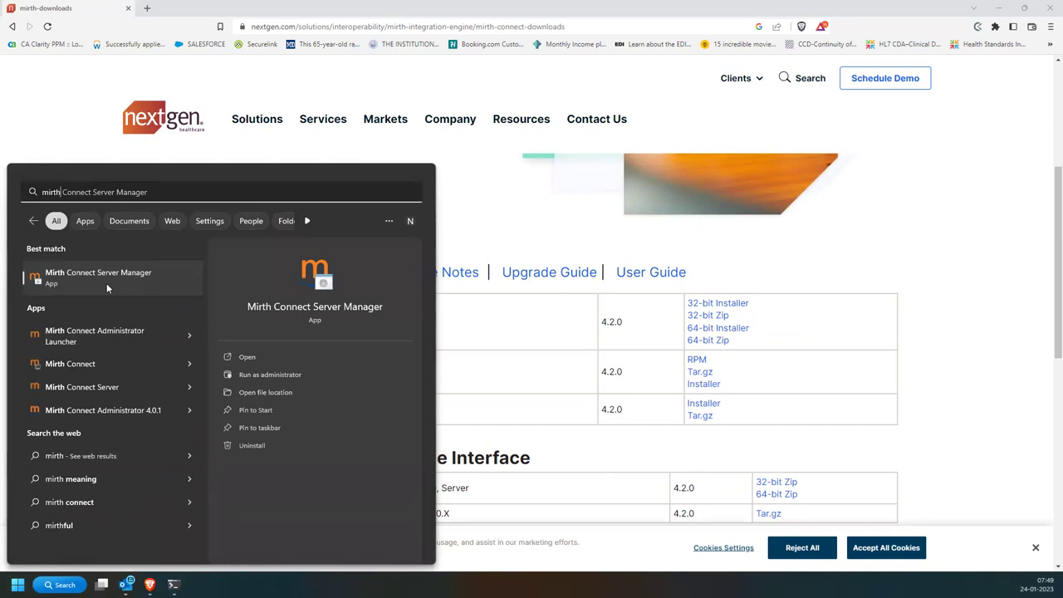
Launch Mirth Connect Server Manager, bring up its Service window from the tray, and search 'mirth' again
click(106, 278)
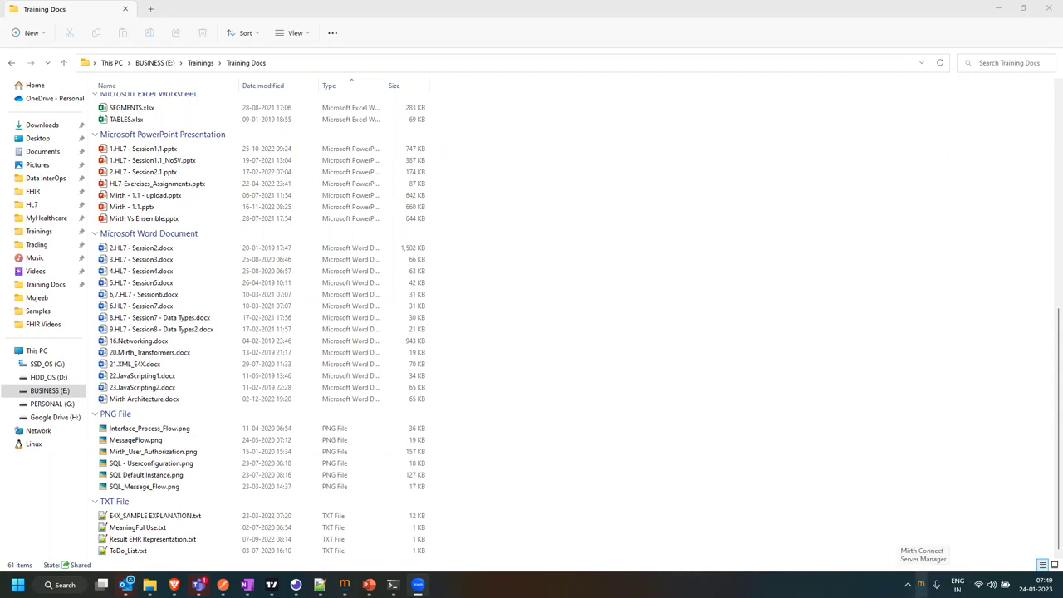
click(920, 584)
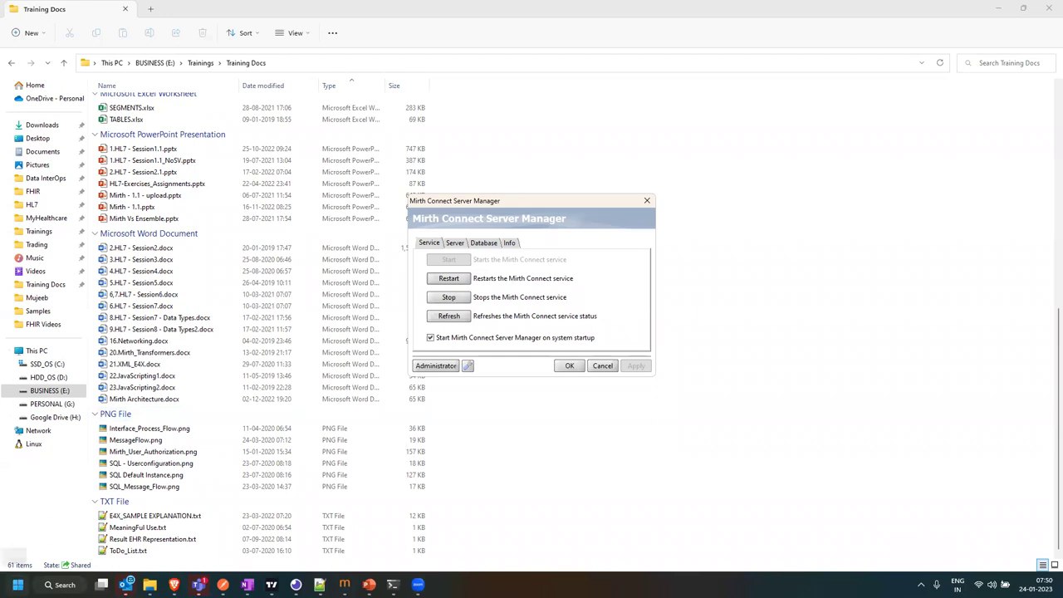
click(17, 584)
text(mirth)
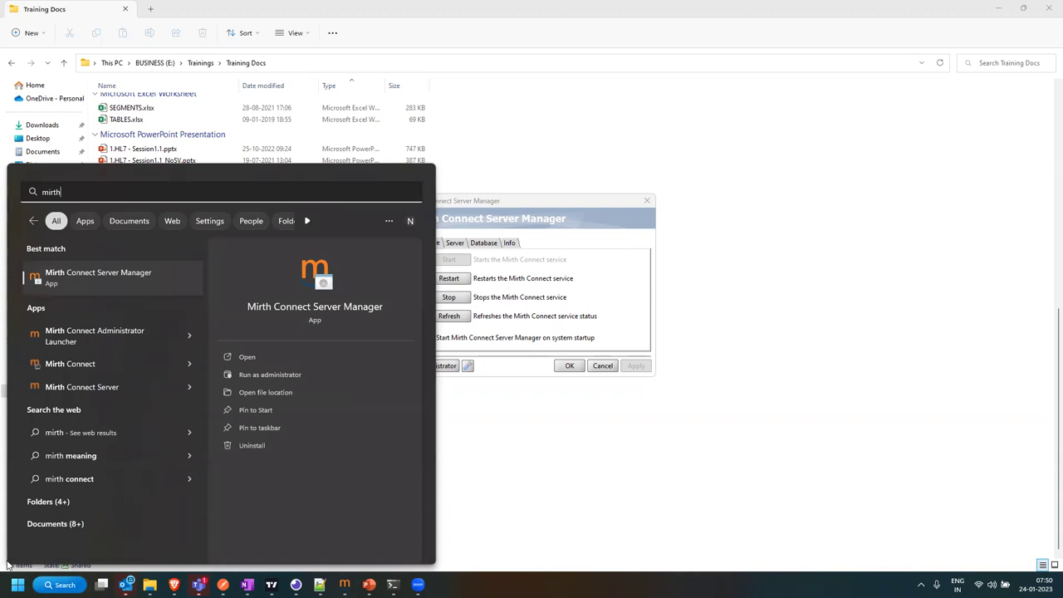
Start the Administrator Launcher, arrange it beside Server Manager, and select the localhost:8443 connection
click(104, 335)
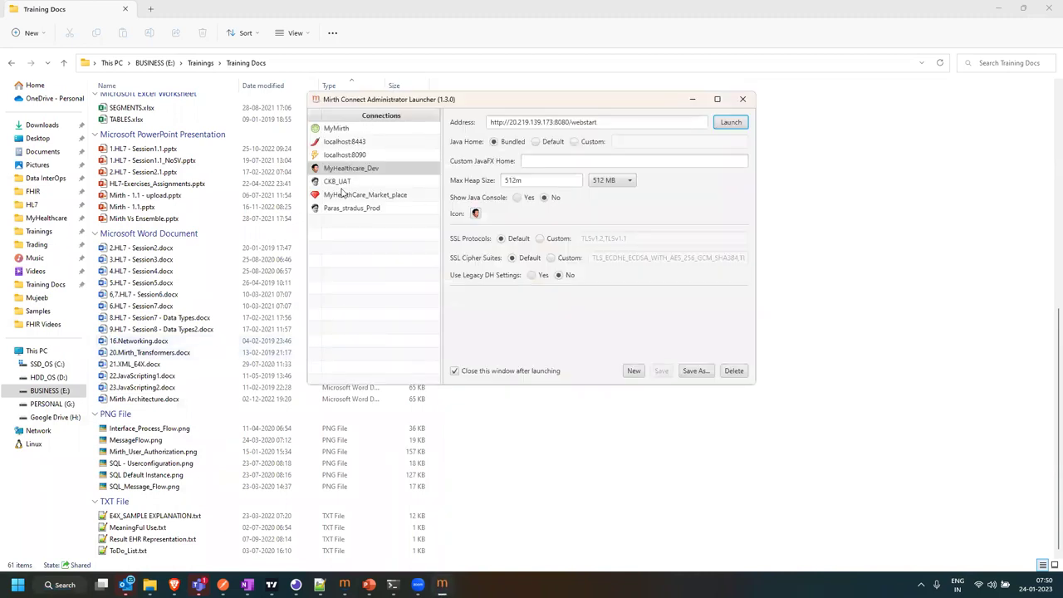
drag(478, 103, 192, 169)
click(531, 207)
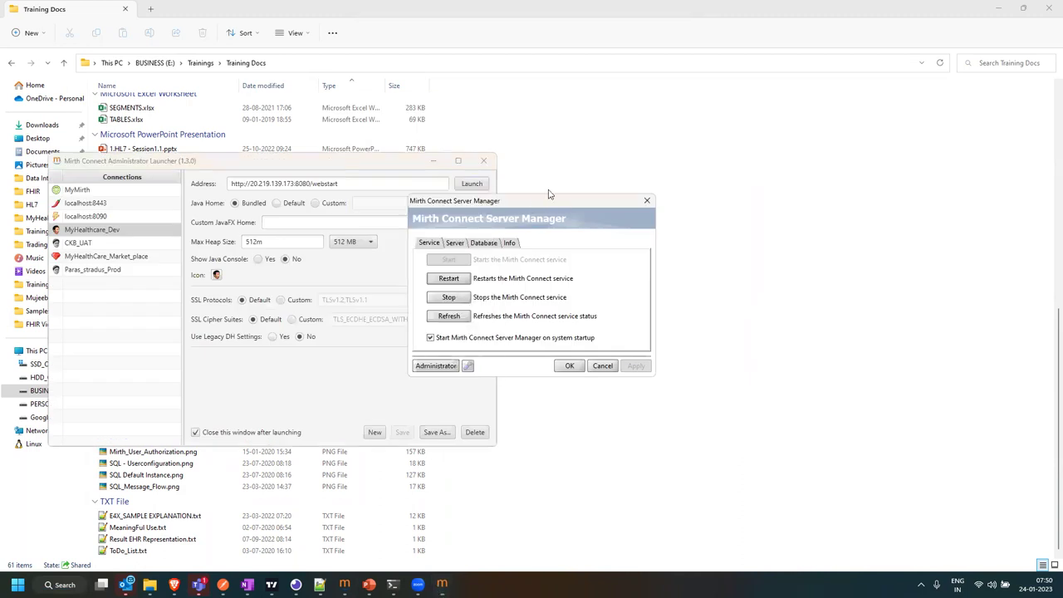
drag(548, 195, 644, 51)
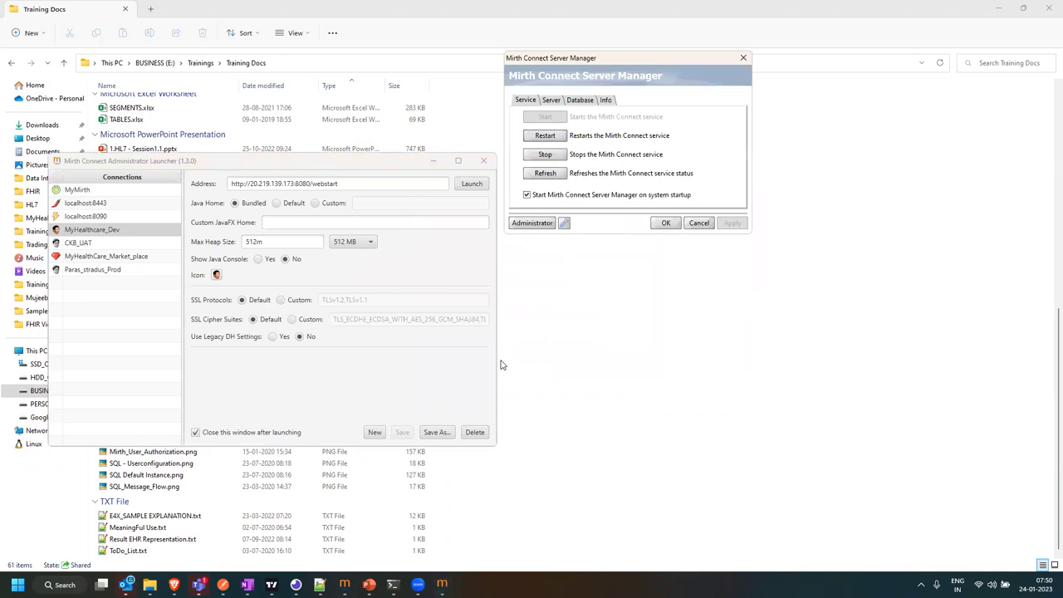
click(79, 205)
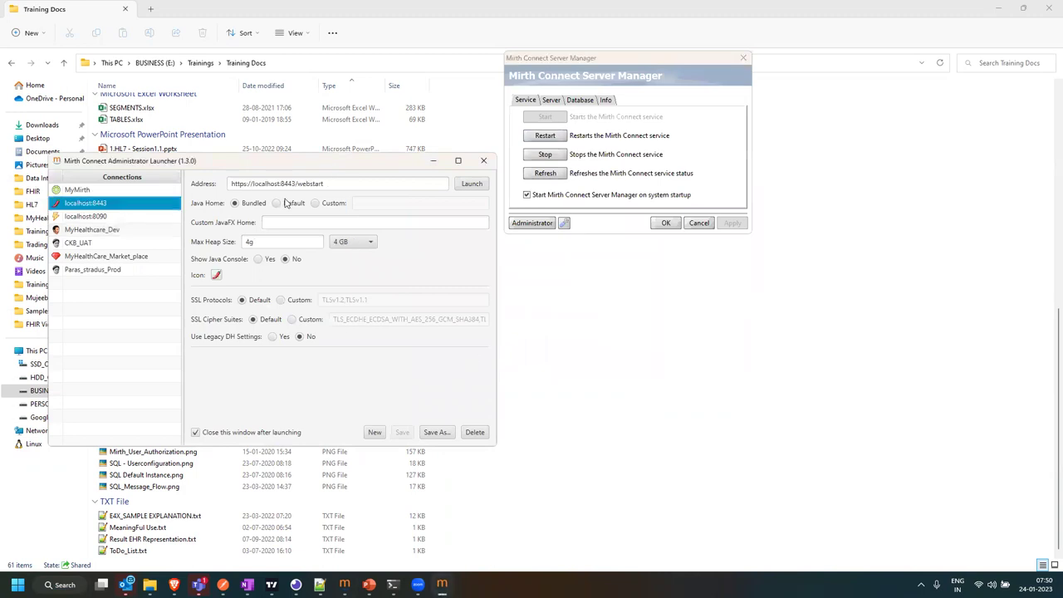
Launch the localhost:8443 connection and log in with the administrator username and password
click(466, 184)
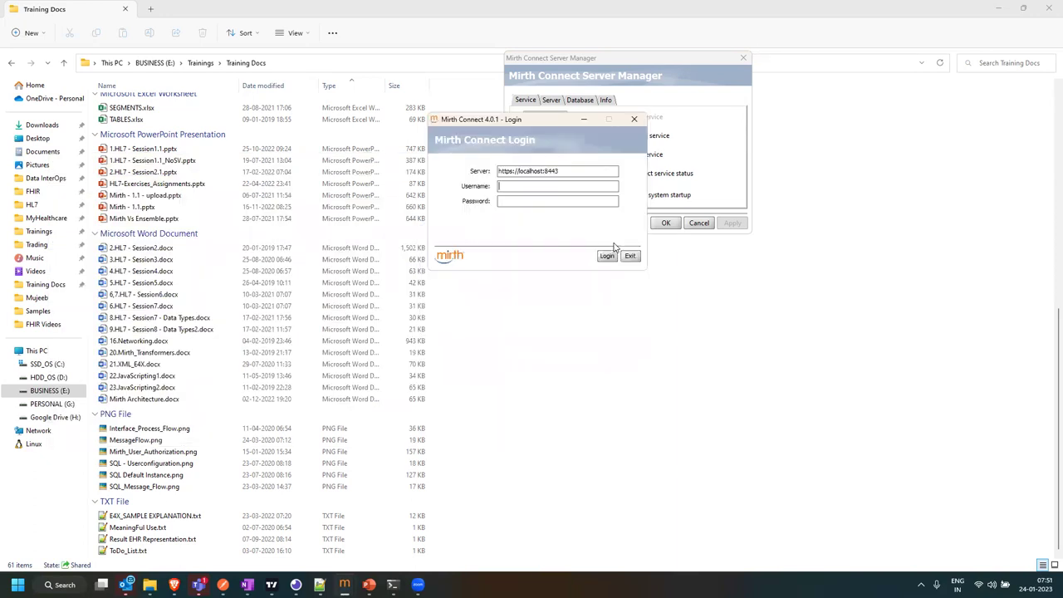
click(527, 186)
text(adminadmin)
key(Return)
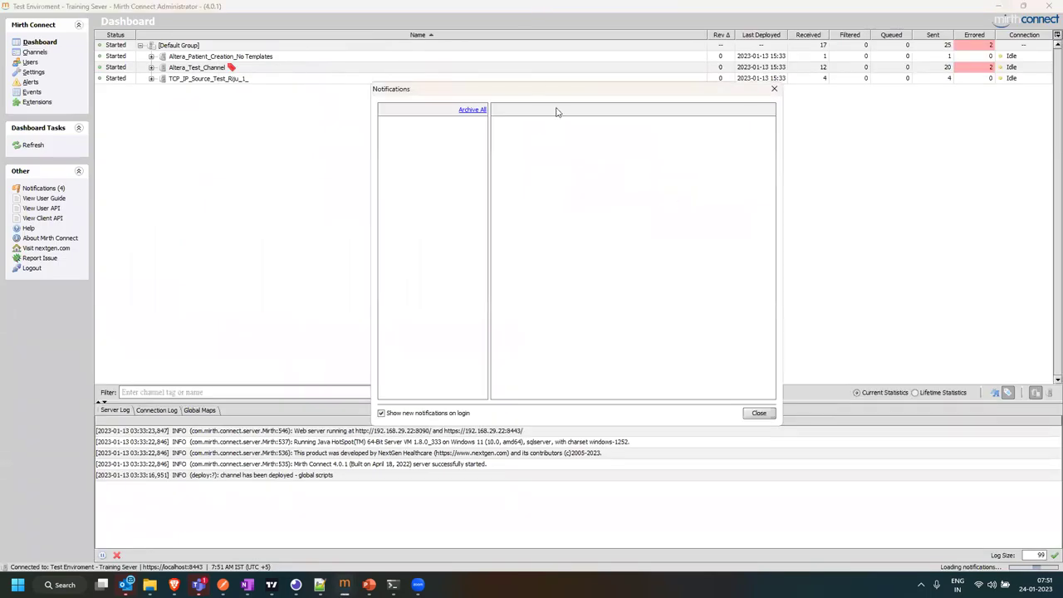
Dismiss the Notifications dialog and restore down the Administrator window
click(752, 413)
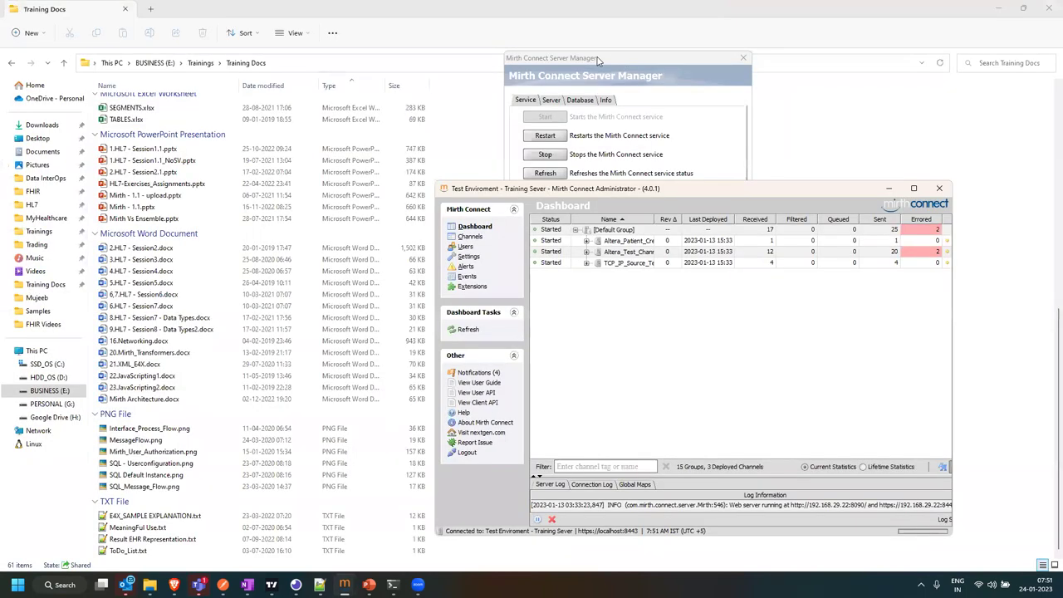
click(598, 59)
Drag the Server Manager window left over File Explorer and toggle focus between both windows
drag(598, 60, 232, 222)
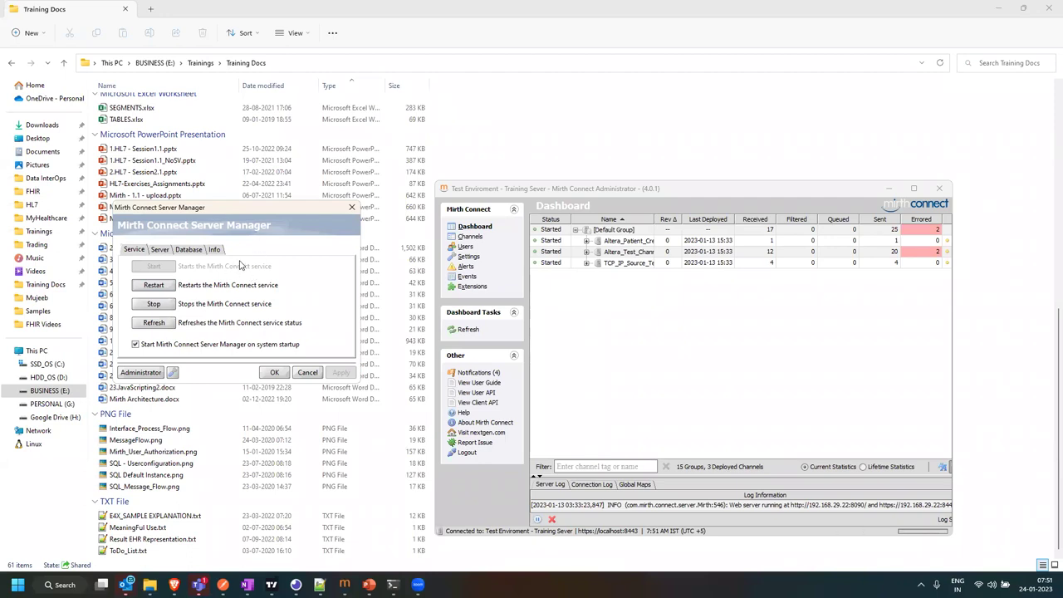
click(697, 304)
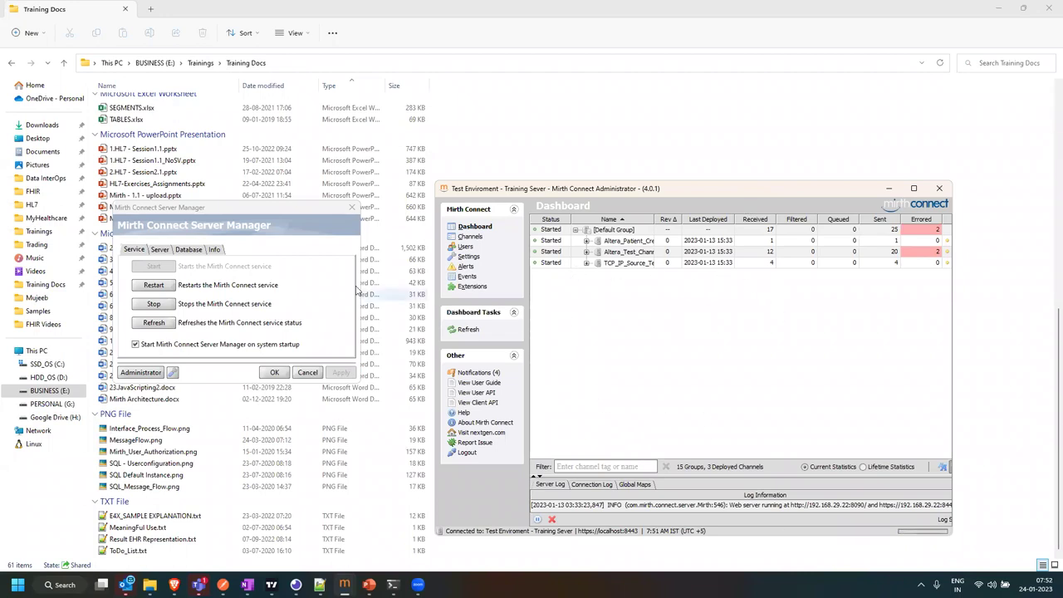
click(288, 288)
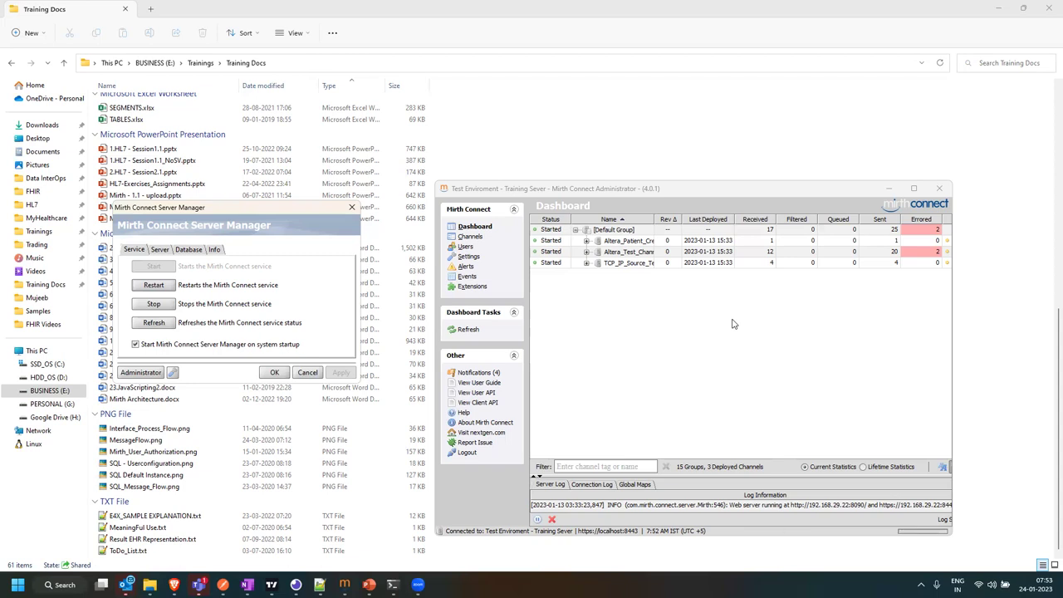
Check the Server, Database and Info tabs, go back to Service, and maximize the Administrator
click(161, 250)
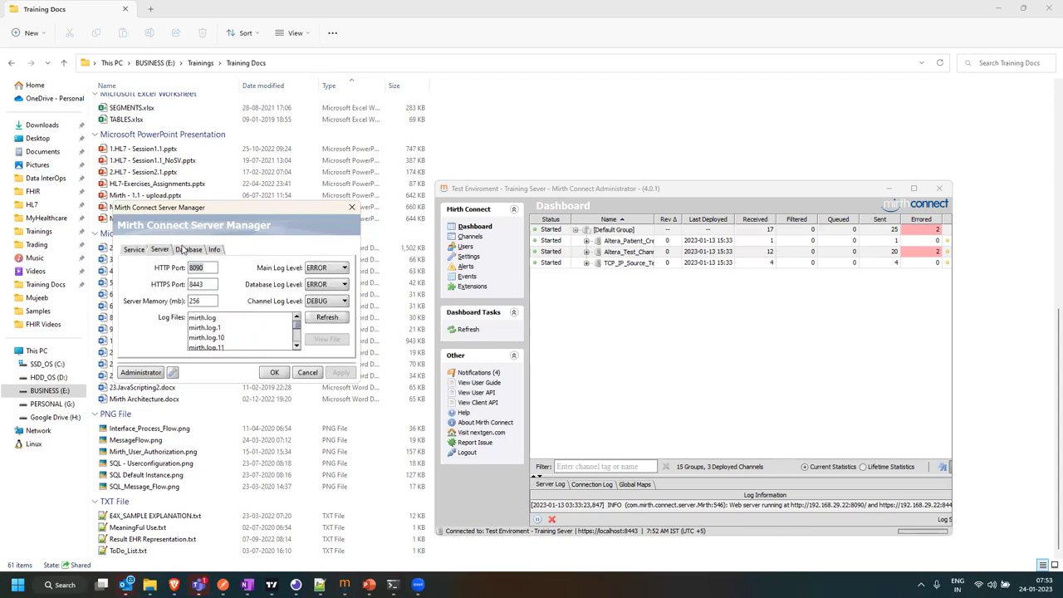
click(186, 251)
click(215, 251)
click(132, 251)
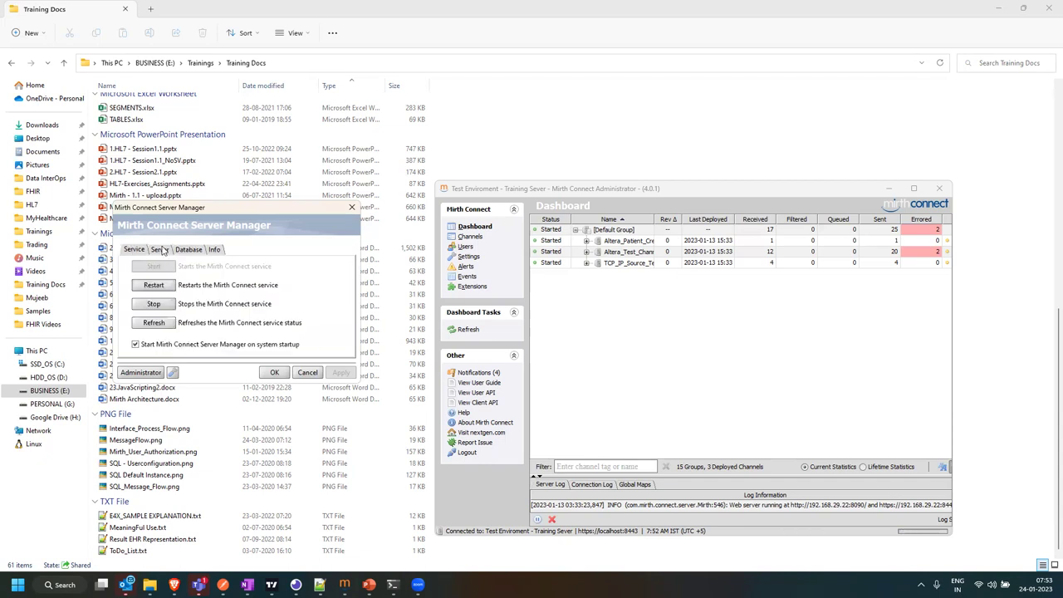
double_click(686, 191)
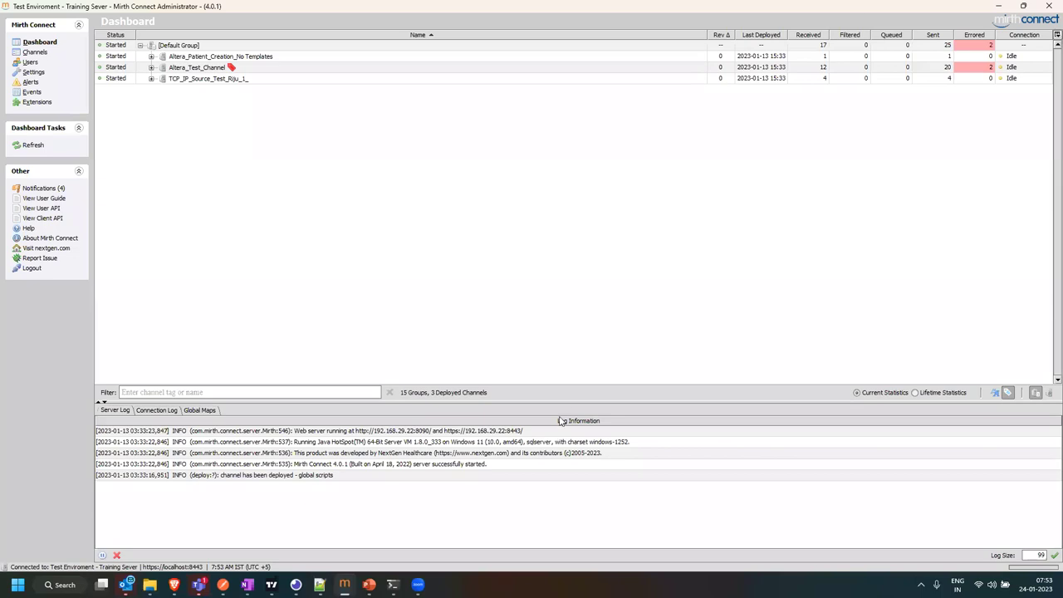
Drag the Server Log divider upward and switch to the Channels page
drag(565, 400, 559, 301)
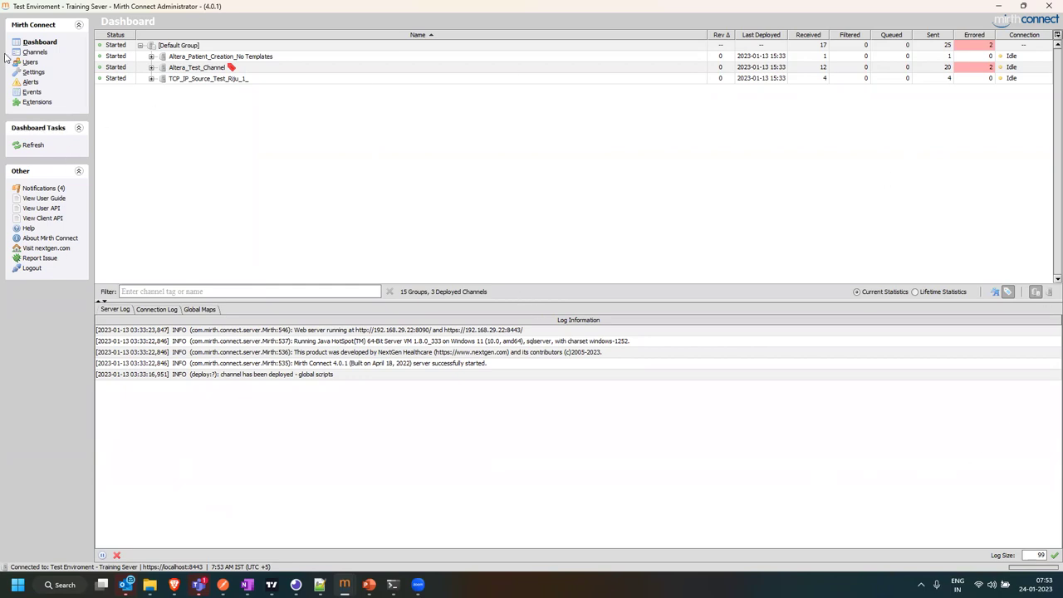
click(30, 52)
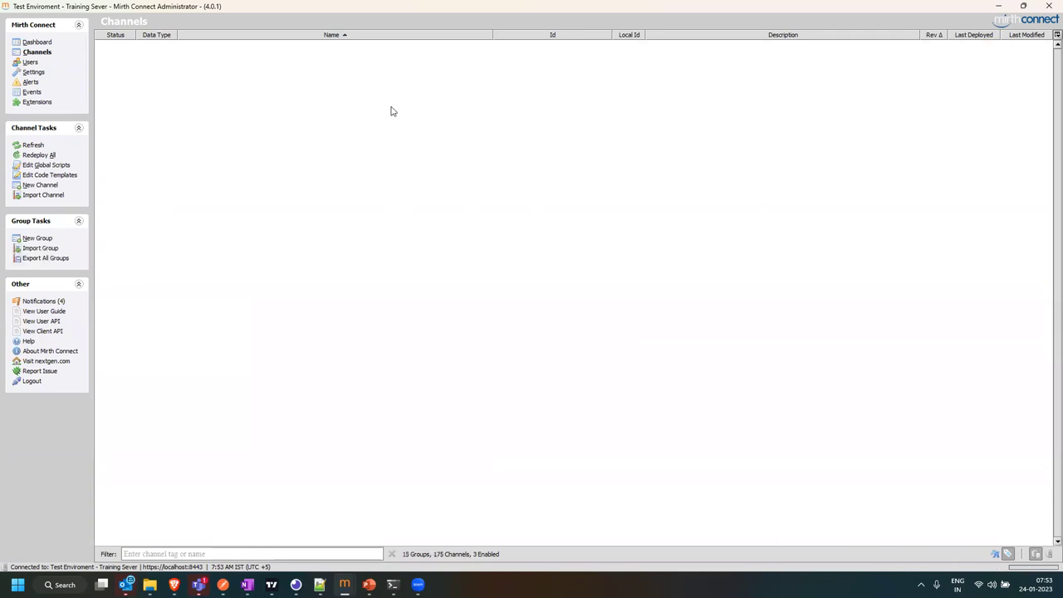
Scroll the 175 channels down to the NABIDH group and back, then return to Dashboard
scroll(763, 299, down, 15)
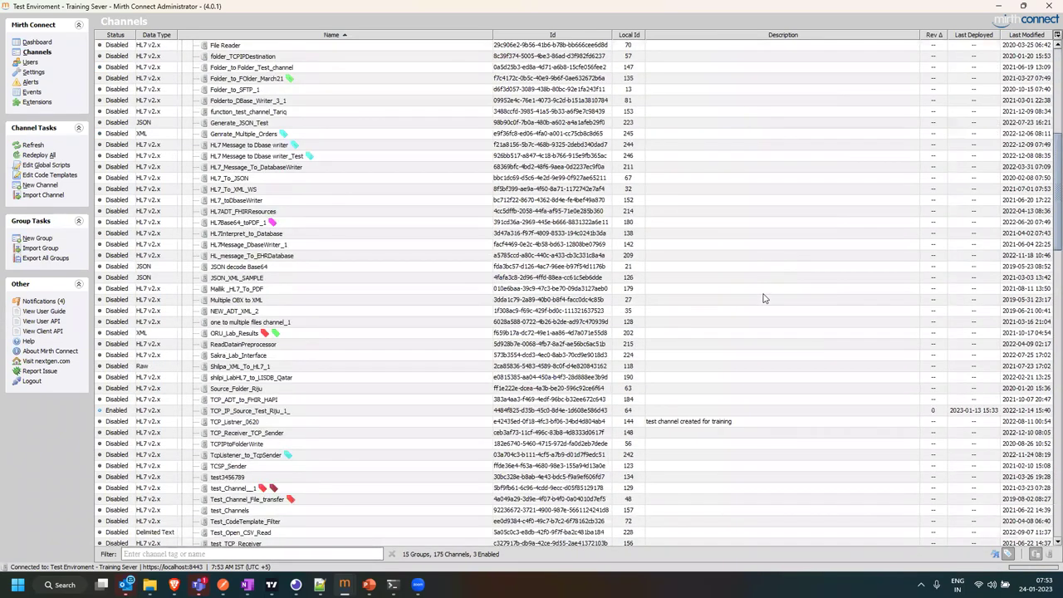
scroll(330, 231, down, 20)
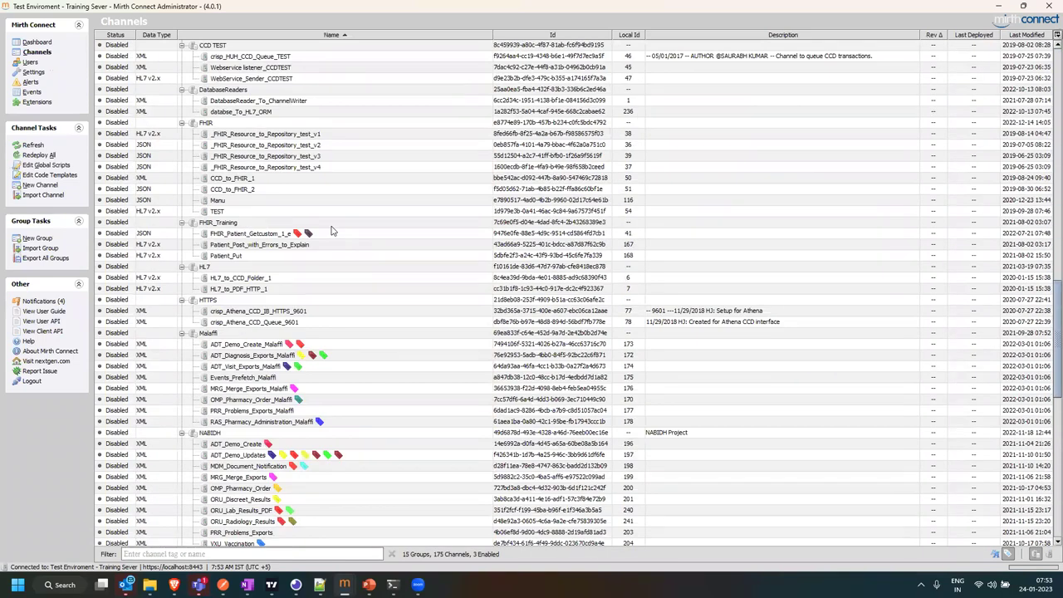
scroll(331, 230, up, 4)
scroll(331, 231, up, 10)
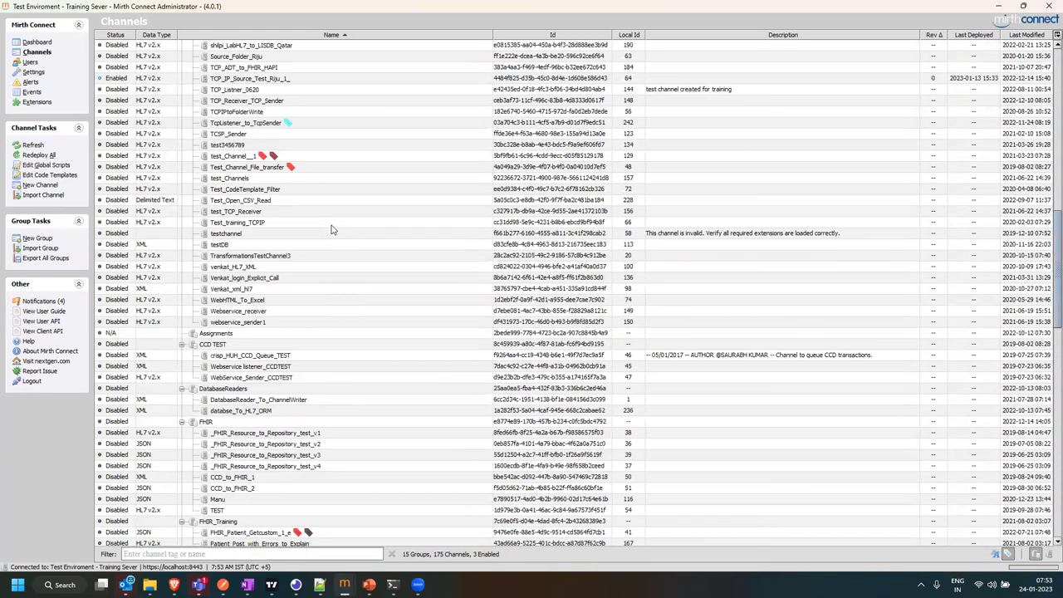
scroll(177, 39, up, 13)
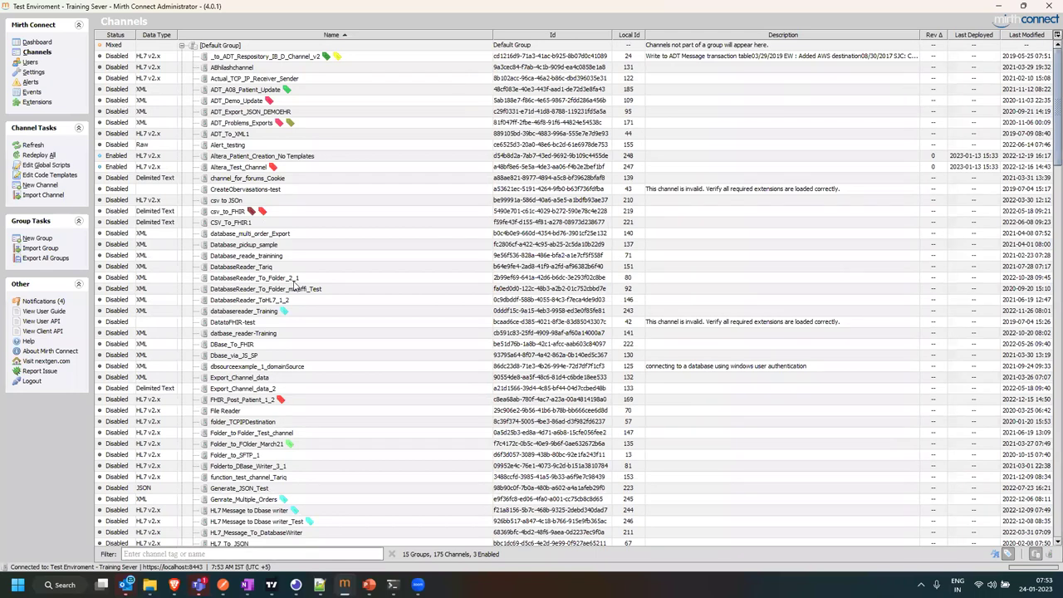
click(37, 41)
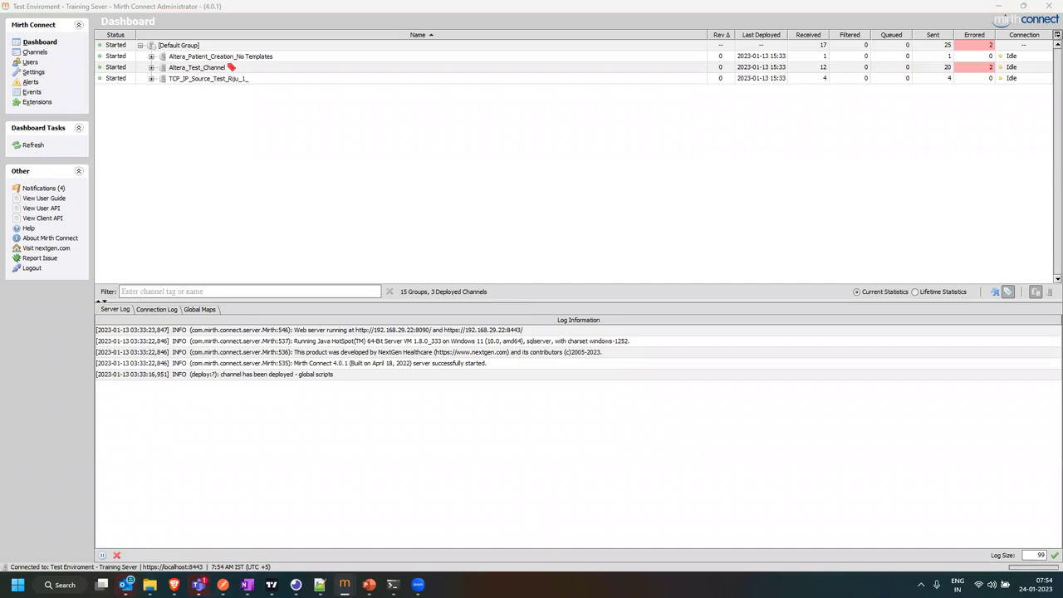
key(super)
text(mirth conn)
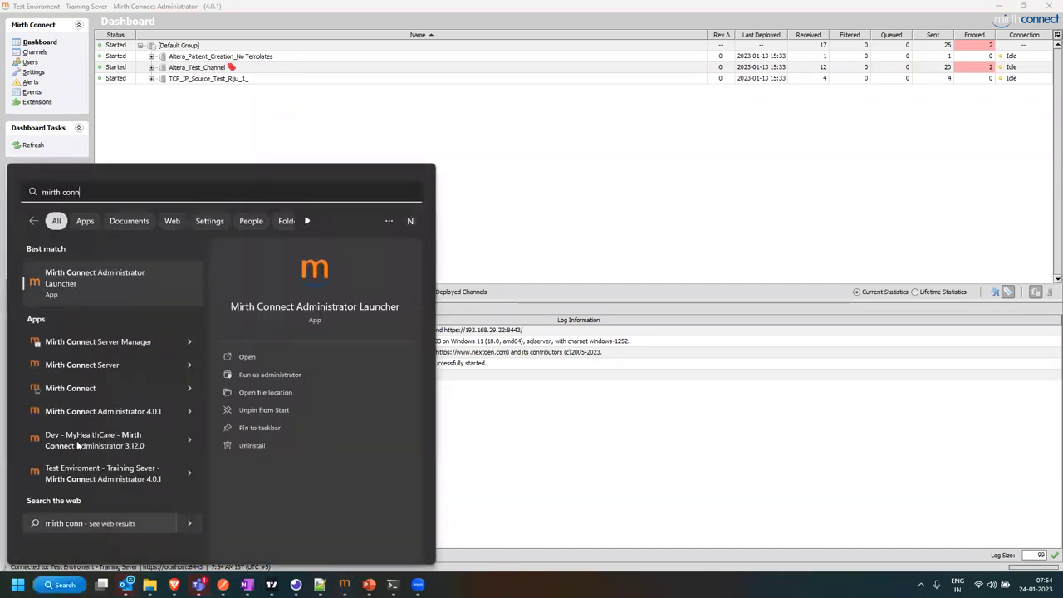
click(108, 341)
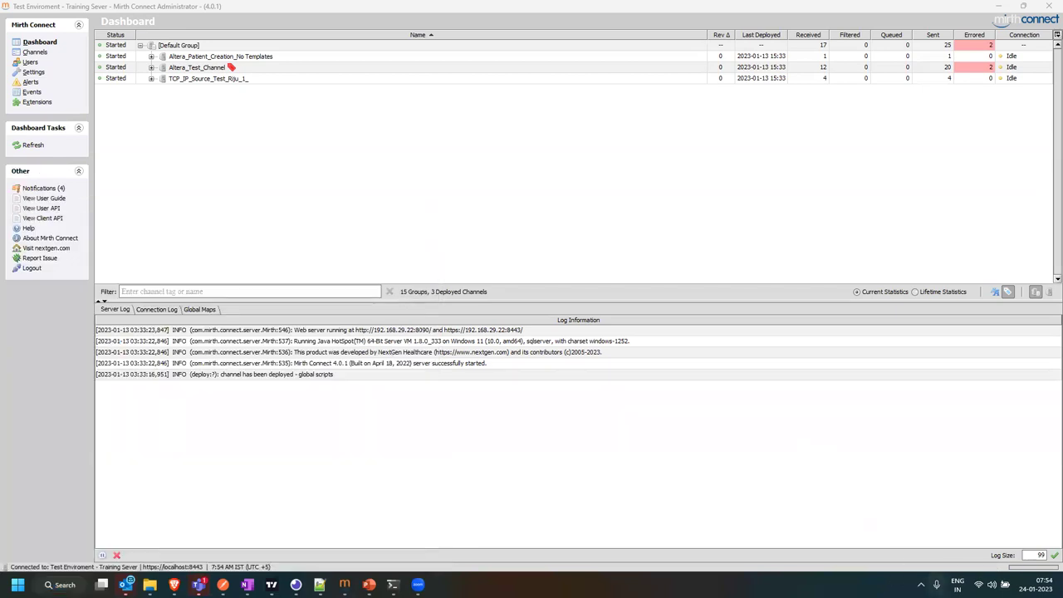